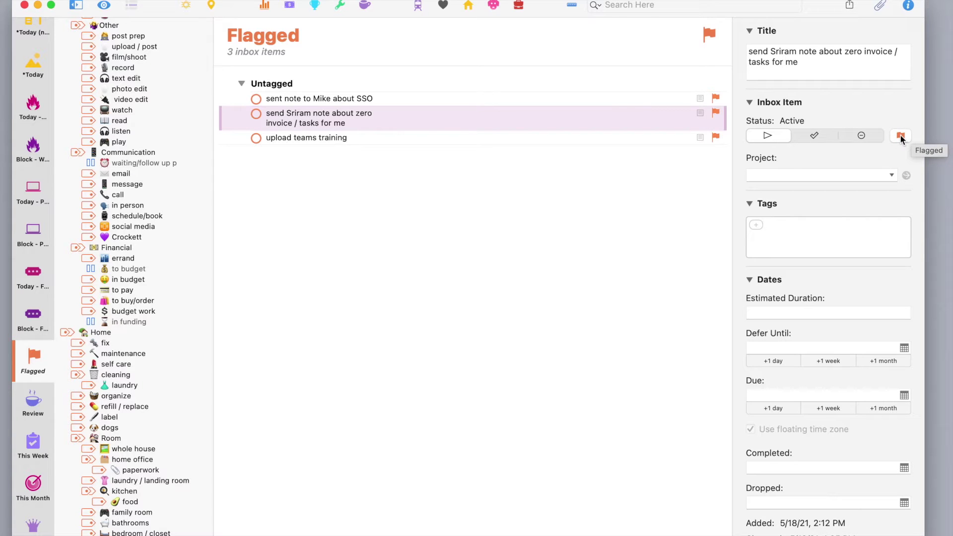
pyautogui.click(772, 227)
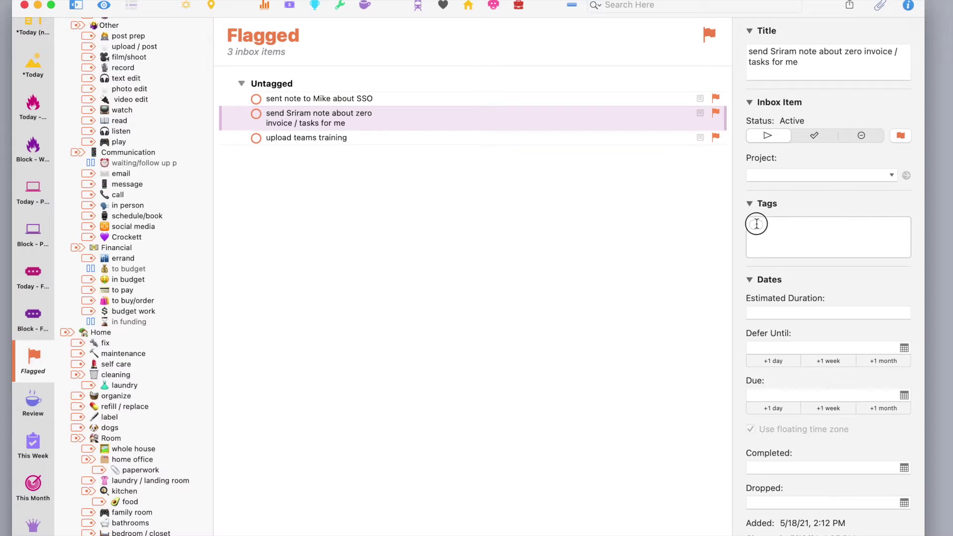
pyautogui.write('flag')
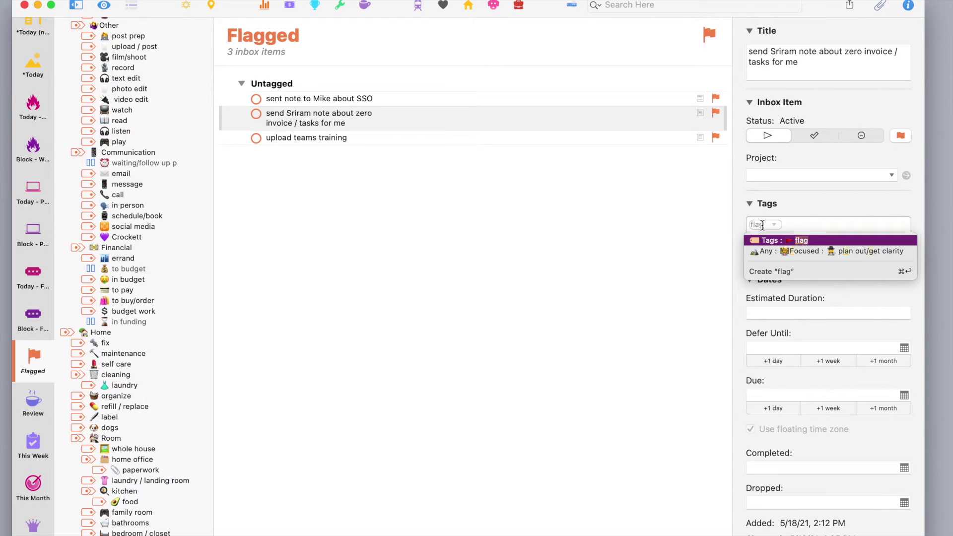
pyautogui.press('BackSpace')
pyautogui.press('BackSpace')
pyautogui.press('BackSpace')
pyautogui.press('BackSpace')
pyautogui.scroll(-5, 829, 396)
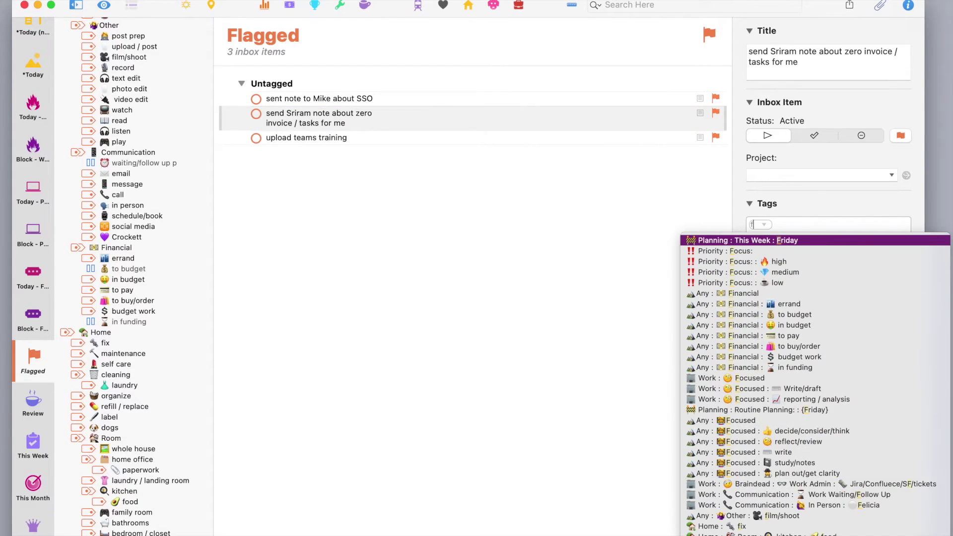
pyautogui.click(359, 291)
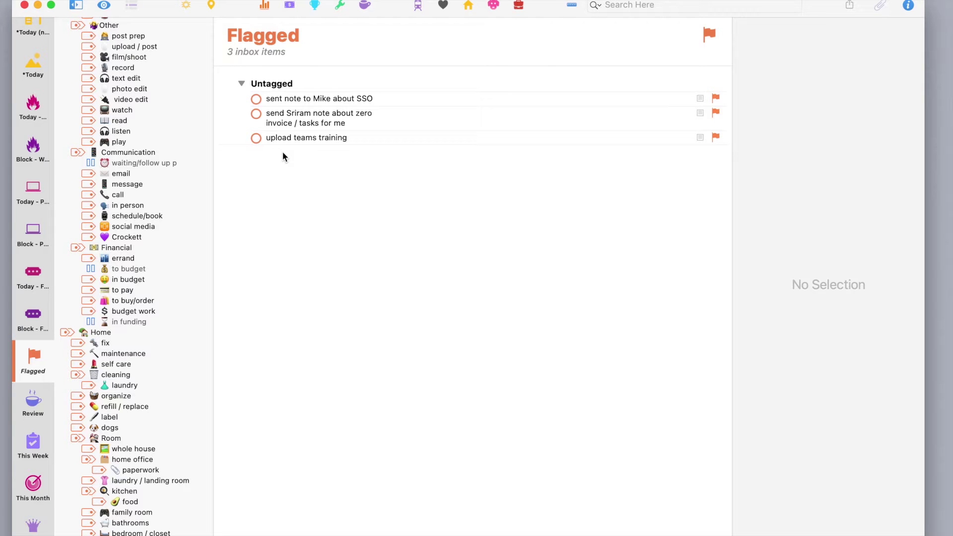
# Open the *Today perspective and inspect the flagged tasks in its Inbox group.
pyautogui.scroll(6, 33, 298)
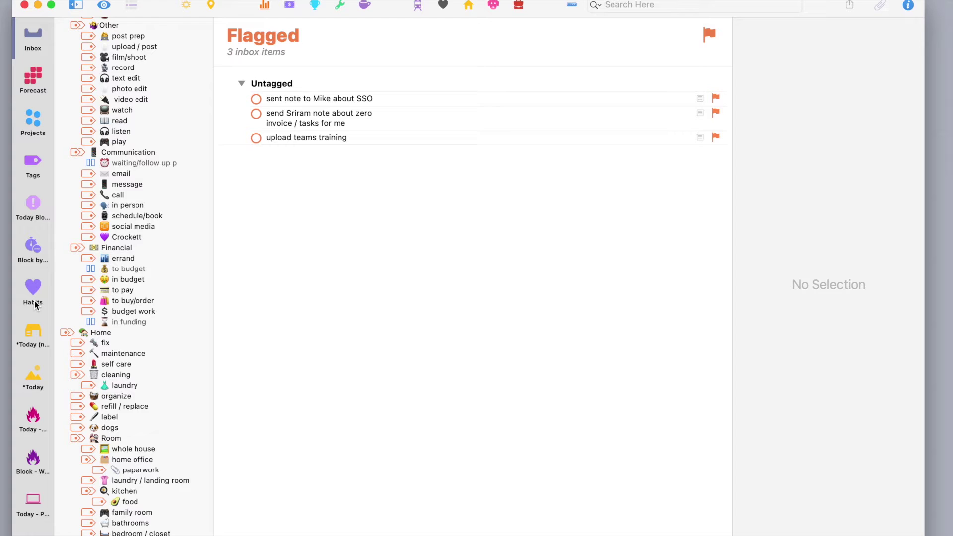
pyautogui.click(33, 377)
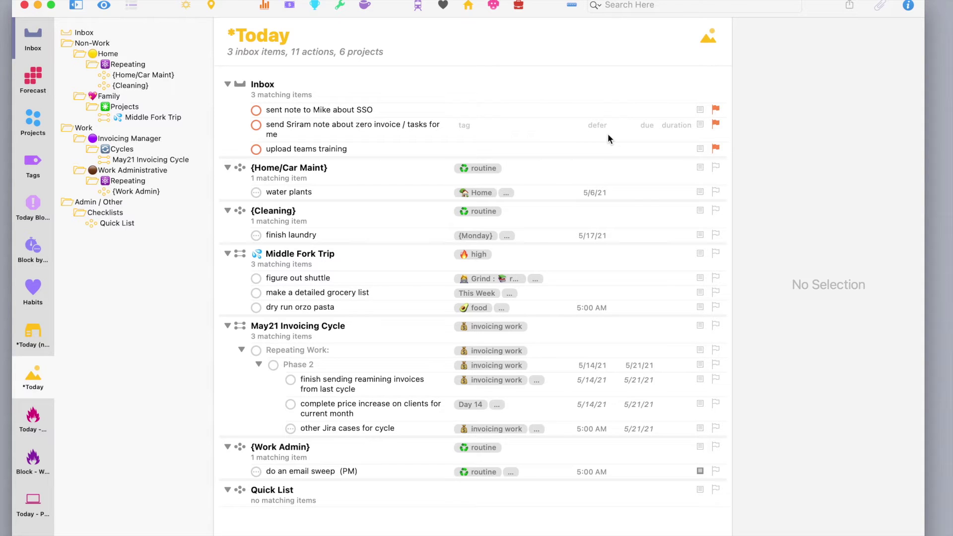
pyautogui.click(391, 148)
pyautogui.click(391, 129)
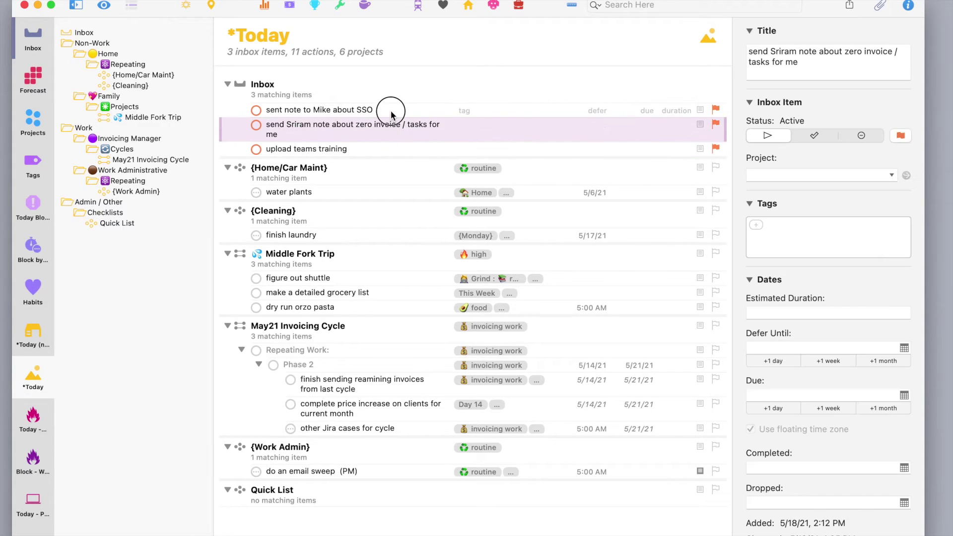
pyautogui.click(391, 110)
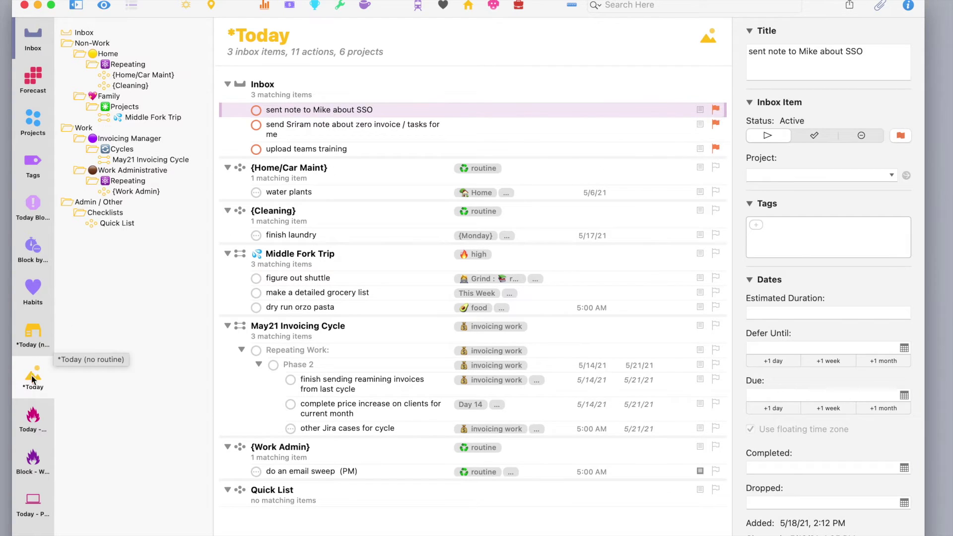
# Check the inbox items in the Today - Personal and Today - Family perspectives, and view the Block by Tag perspective.
pyautogui.click(45, 419)
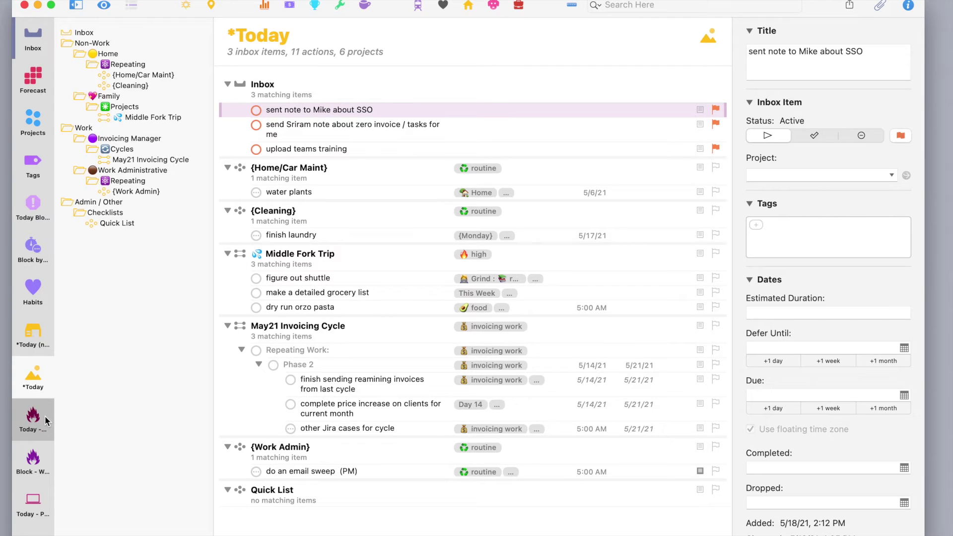
pyautogui.click(28, 501)
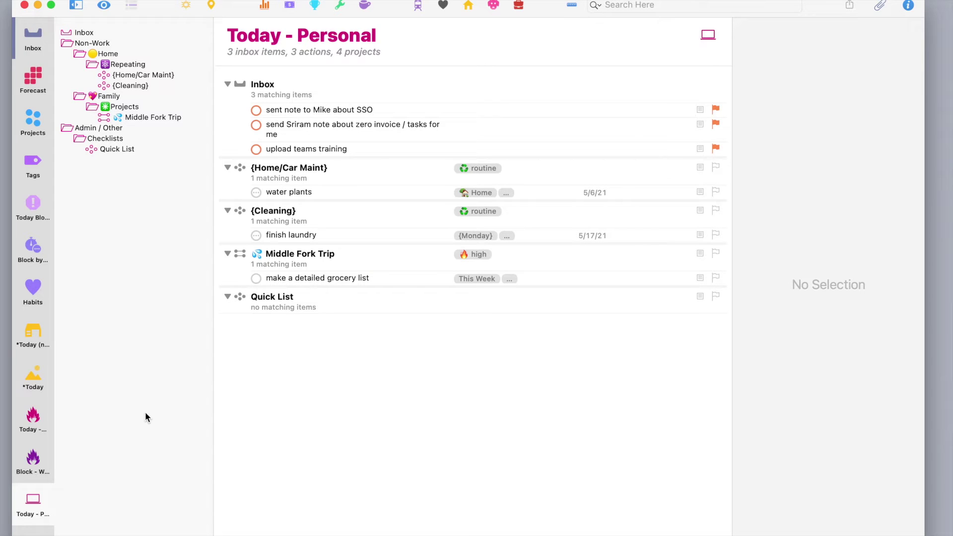
pyautogui.scroll(-5, 32, 427)
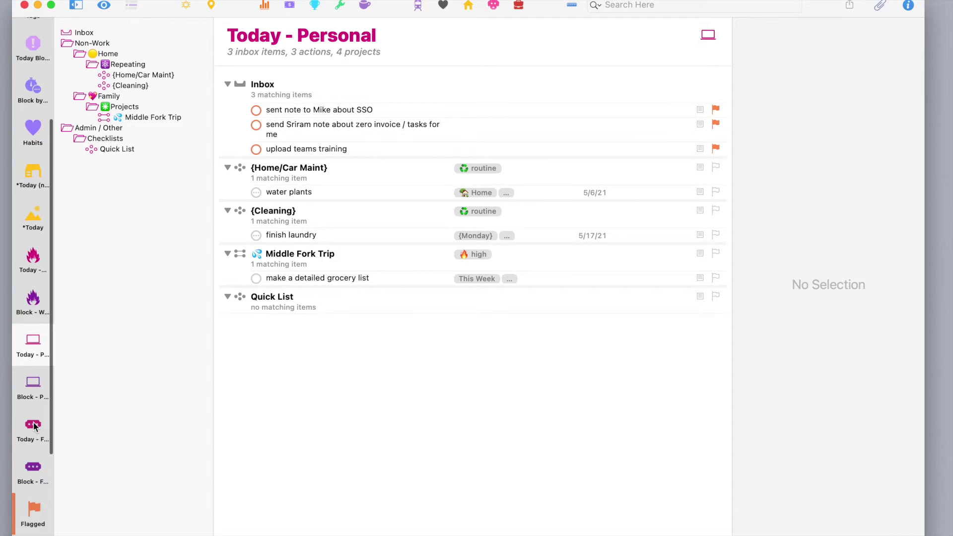
pyautogui.click(35, 416)
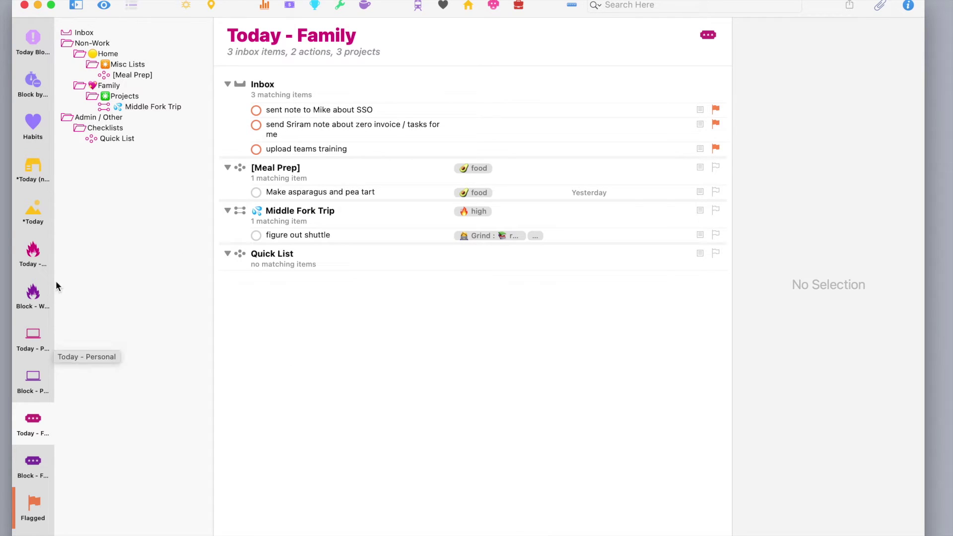
pyautogui.click(315, 111)
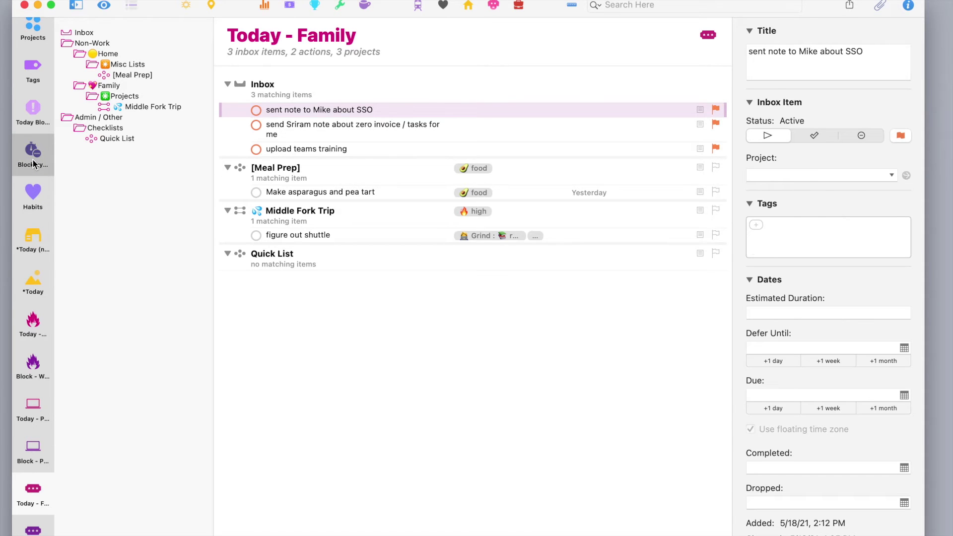
pyautogui.click(32, 159)
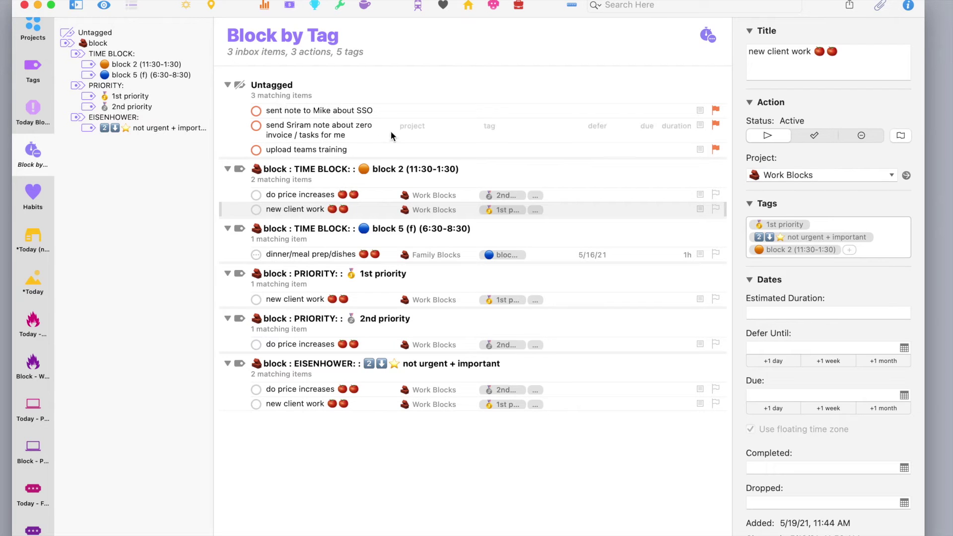
# Examine the filter rules of the Life Admin perspective, including the projects chosen in its project-or-folder rule.
pyautogui.press('ctrl+super+p')
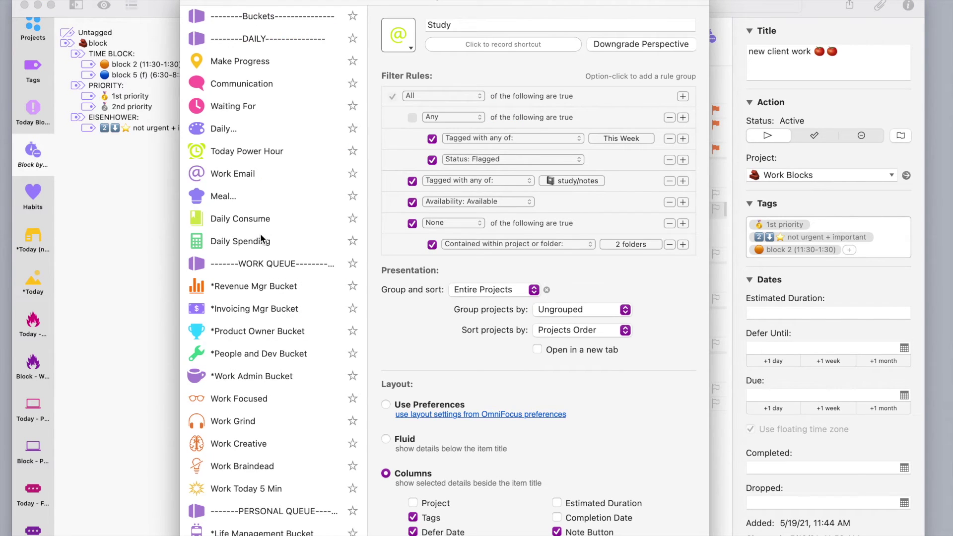
pyautogui.scroll(-20, 260, 237)
pyautogui.scroll(-10, 260, 275)
pyautogui.click(230, 273)
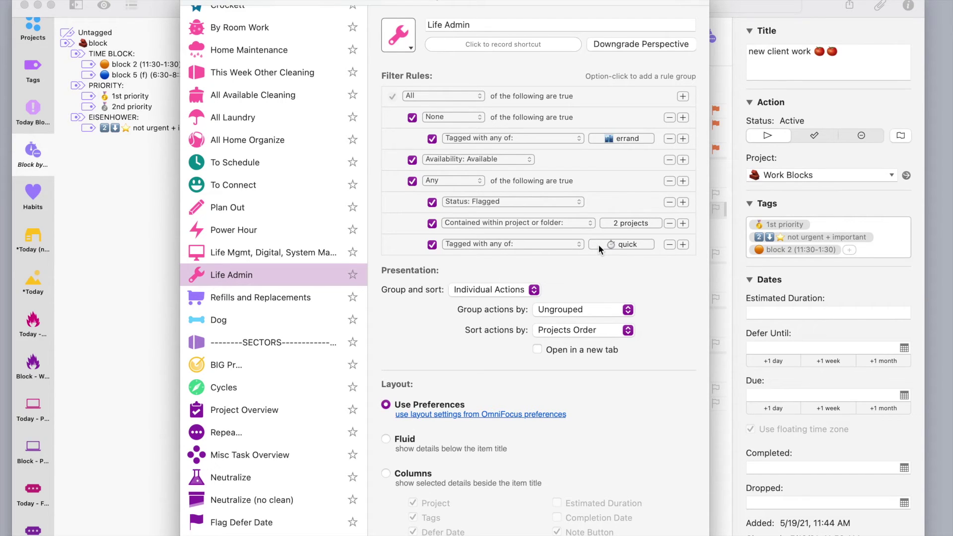
pyautogui.click(623, 222)
pyautogui.scroll(-5, 675, 111)
pyautogui.scroll(-15, 675, 111)
pyautogui.scroll(-2, 674, 108)
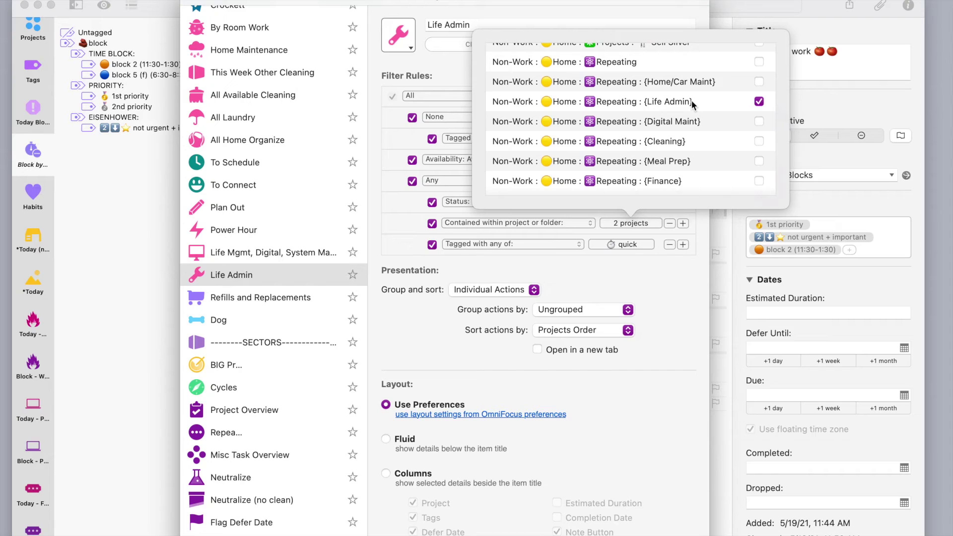
pyautogui.click(666, 282)
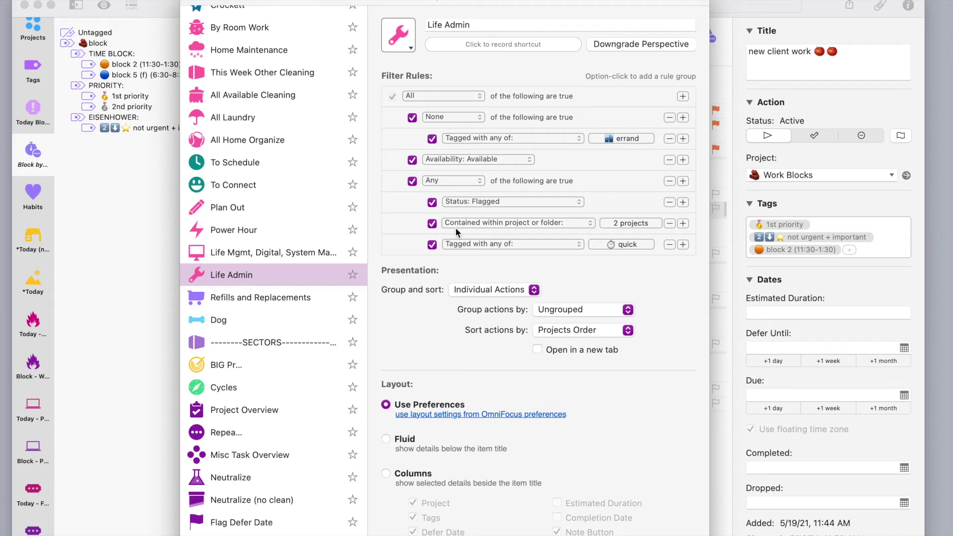
pyautogui.click(164, 3)
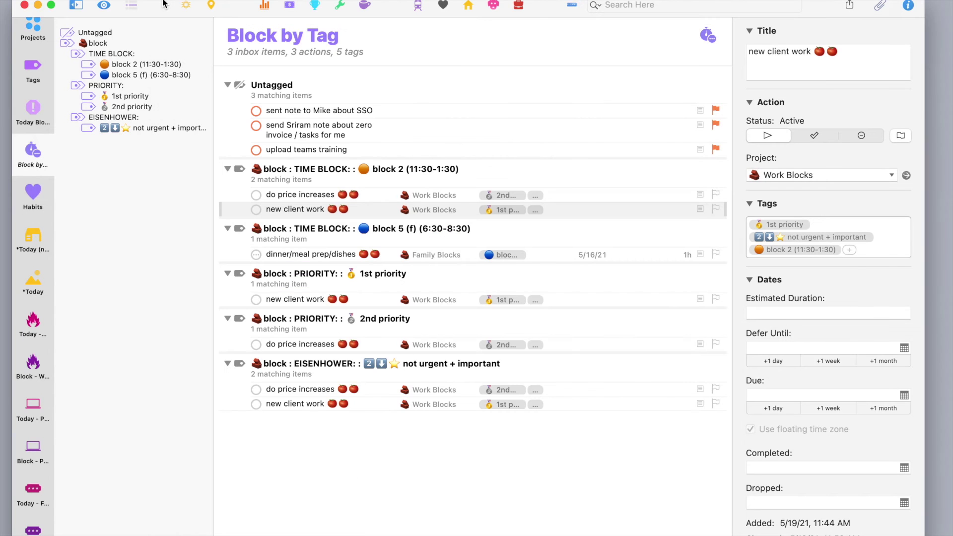
# Open the Life Admin perspective and select its three flagged inbox items.
pyautogui.press('super+o')
pyautogui.write('life')
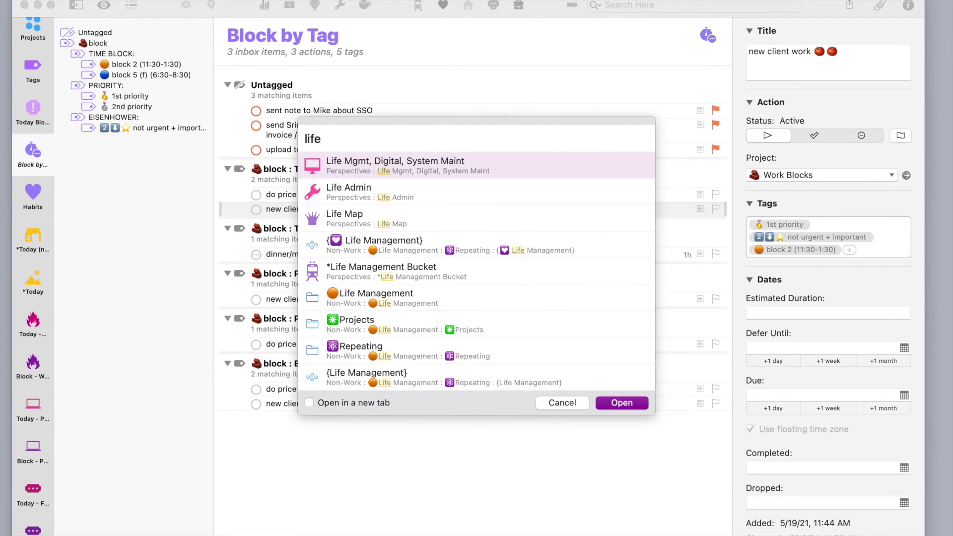
pyautogui.press('Escape')
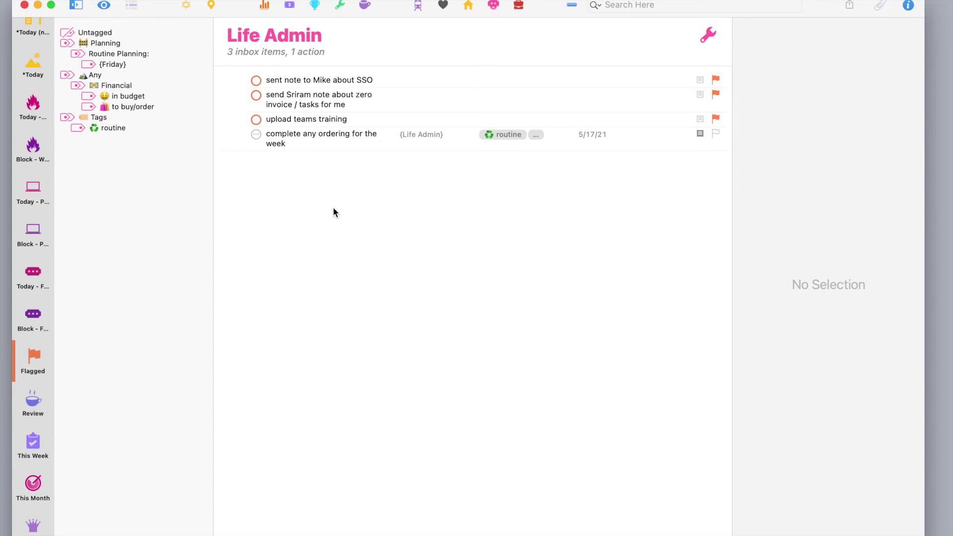
pyautogui.click(393, 84)
pyautogui.keyDown('shift'); pyautogui.click(374, 117); pyautogui.keyUp('shift')
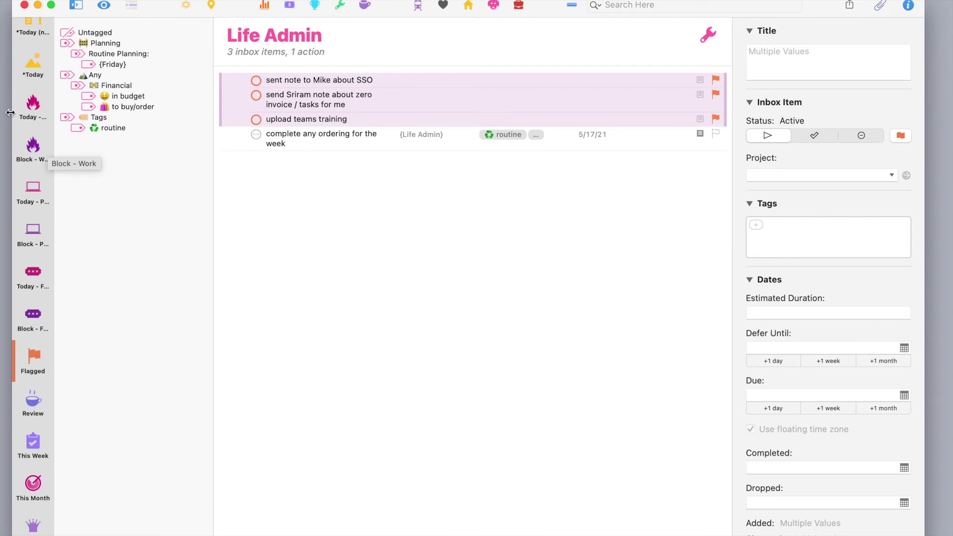
# In the Non-Work folder's projects, flag the {Life Management} actions "Digital maint and tool queue" and "process consume/second brain items".
pyautogui.scroll(6, 41, 129)
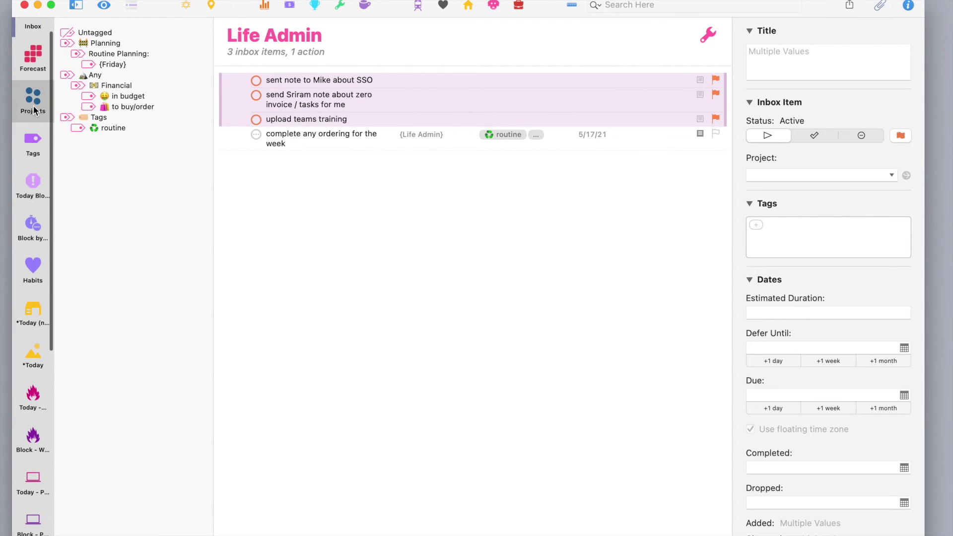
pyautogui.click(34, 110)
pyautogui.click(84, 34)
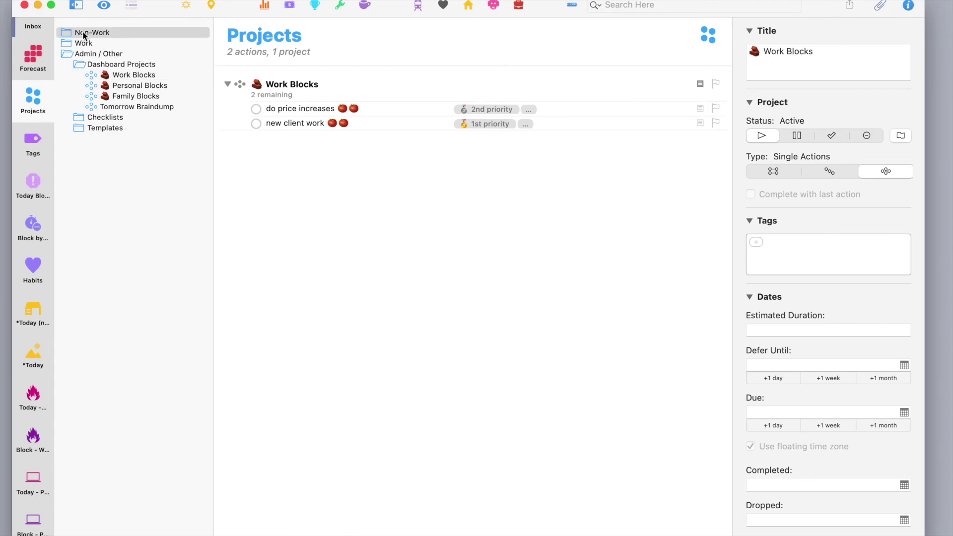
pyautogui.scroll(-1, 468, 260)
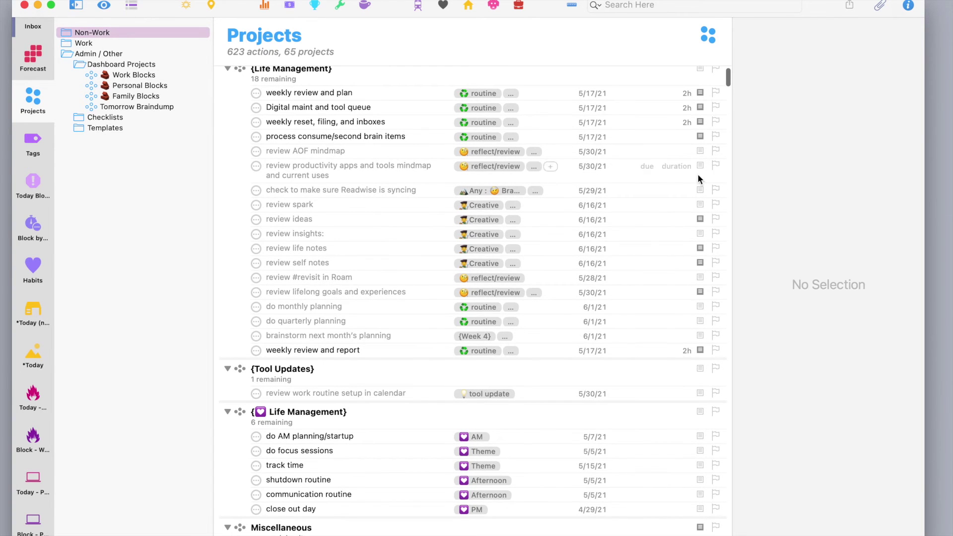
pyautogui.click(716, 106)
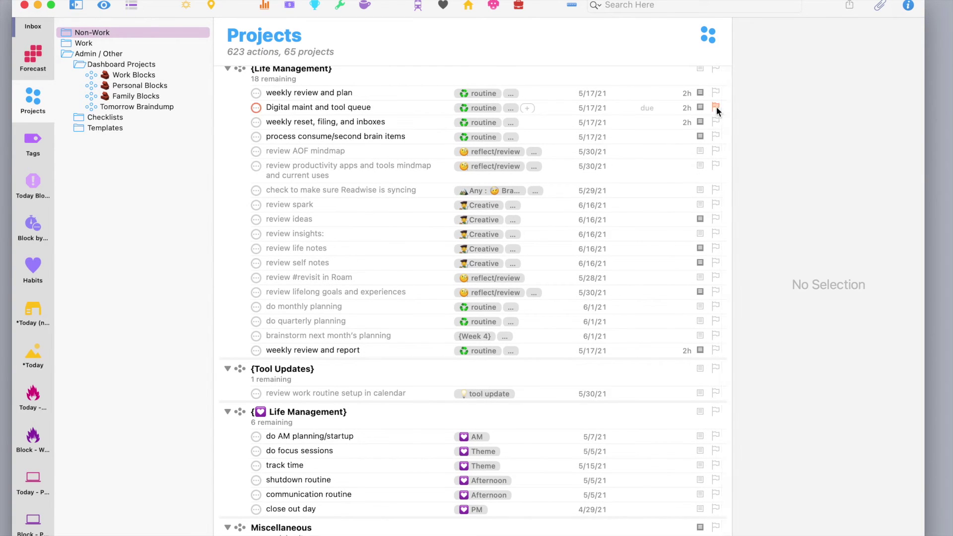
pyautogui.click(713, 135)
# Flag "Create a work art piece like this", "Read pages 181 - 195 of Devil in the White City" and the Macsparky podcast action.
pyautogui.scroll(-10, 629, 260)
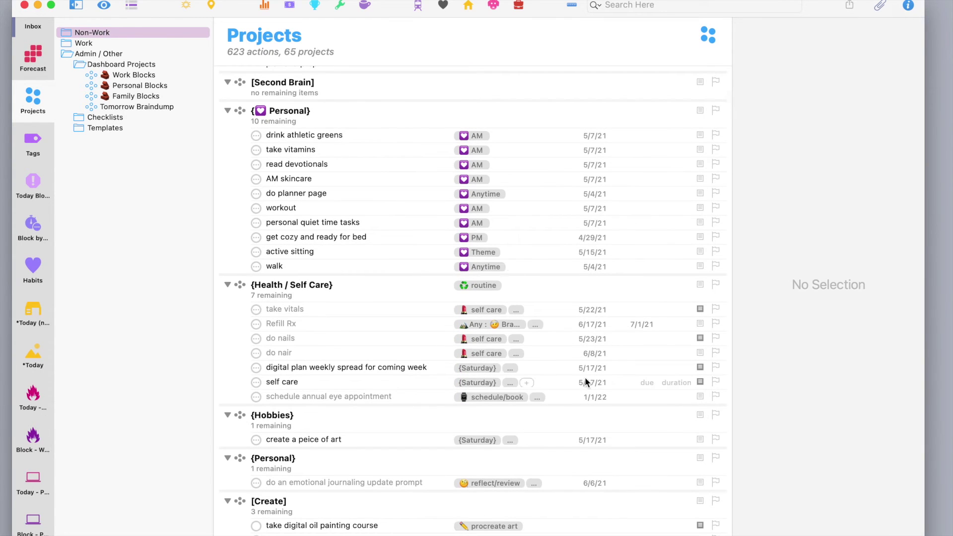
pyautogui.scroll(-5, 630, 439)
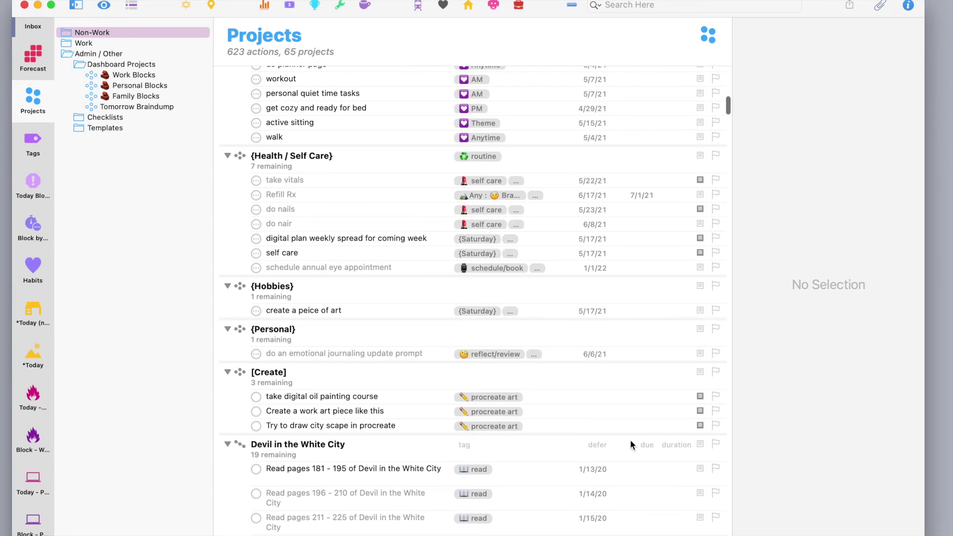
pyautogui.click(714, 409)
pyautogui.scroll(-10, 630, 379)
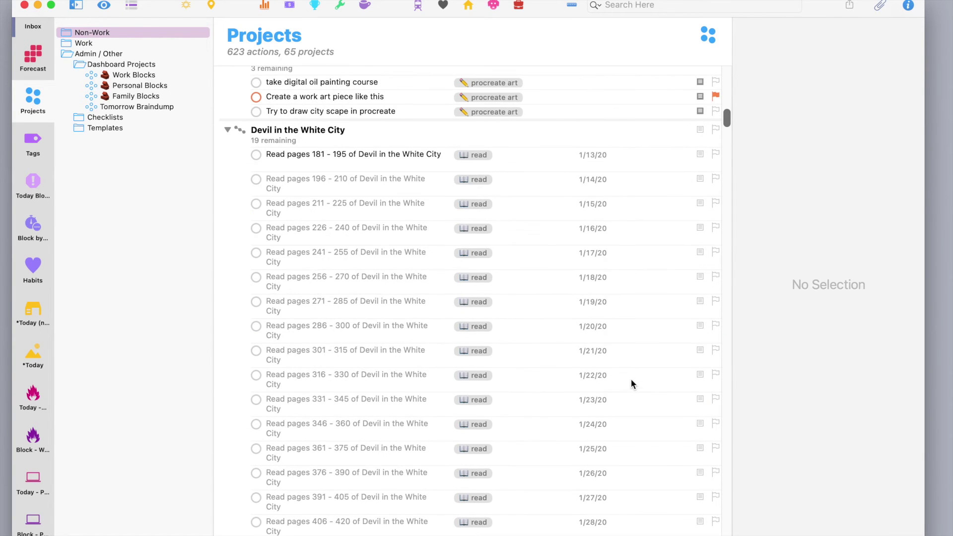
pyautogui.click(715, 153)
pyautogui.scroll(-20, 585, 305)
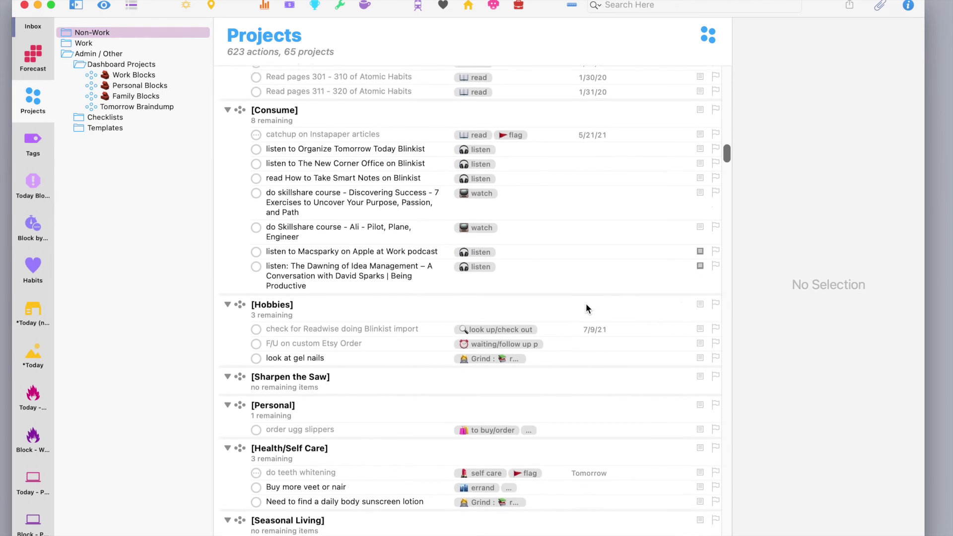
pyautogui.scroll(-1, 585, 307)
pyautogui.click(715, 242)
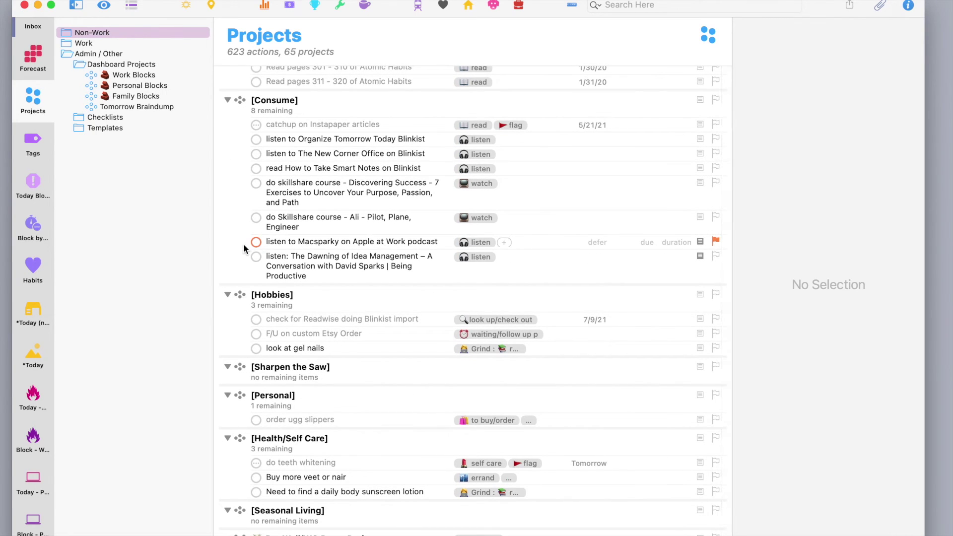
# Find and open the Life Admin perspective again to check the flagged project actions.
pyautogui.press('super+o')
pyautogui.write('life')
pyautogui.press('Return')
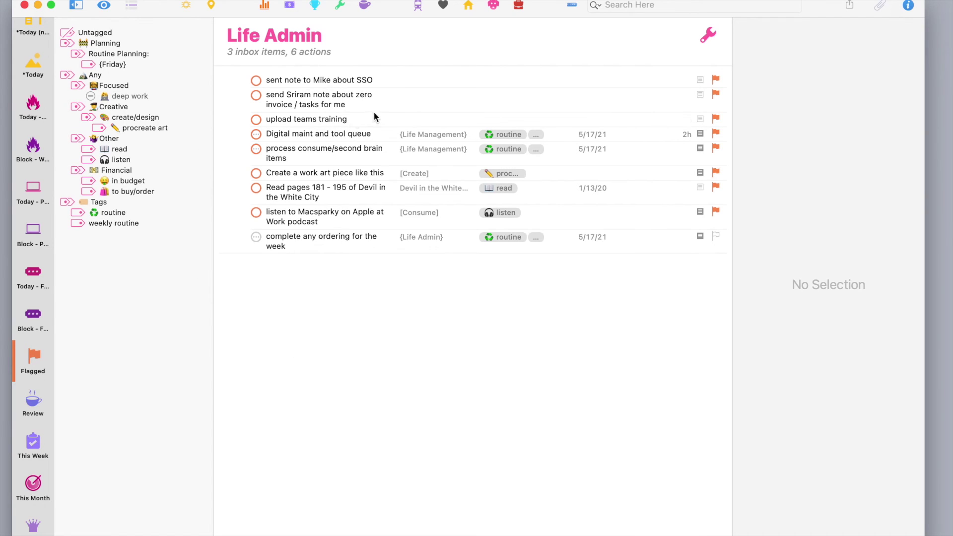
# In the Flagged perspective, unflag the two weekly routine actions, the work art piece and the Devil in the White City reading.
pyautogui.click(32, 365)
pyautogui.click(715, 170)
pyautogui.click(716, 184)
pyautogui.click(716, 228)
pyautogui.click(716, 261)
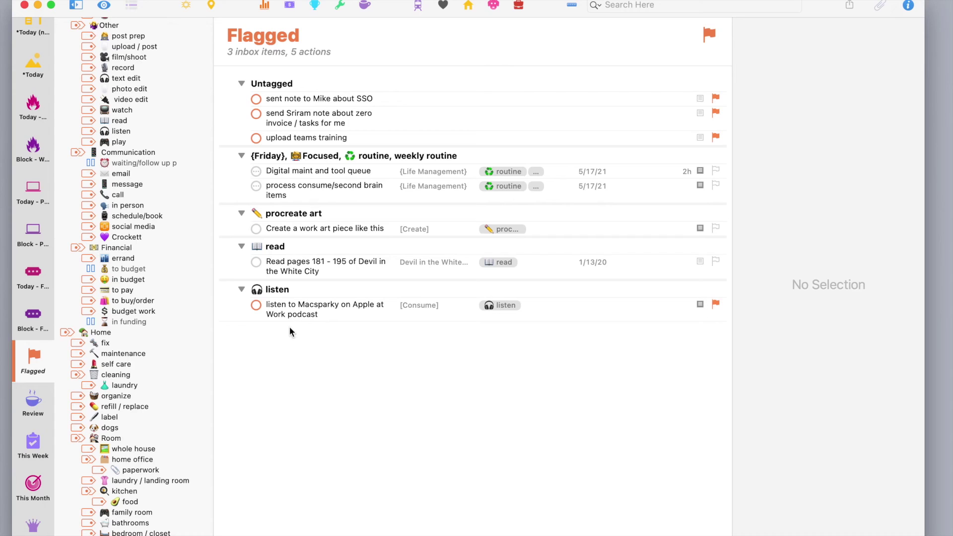
# Select the flagged Macsparky podcast action and check where it appears in the *Today perspective.
pyautogui.click(284, 306)
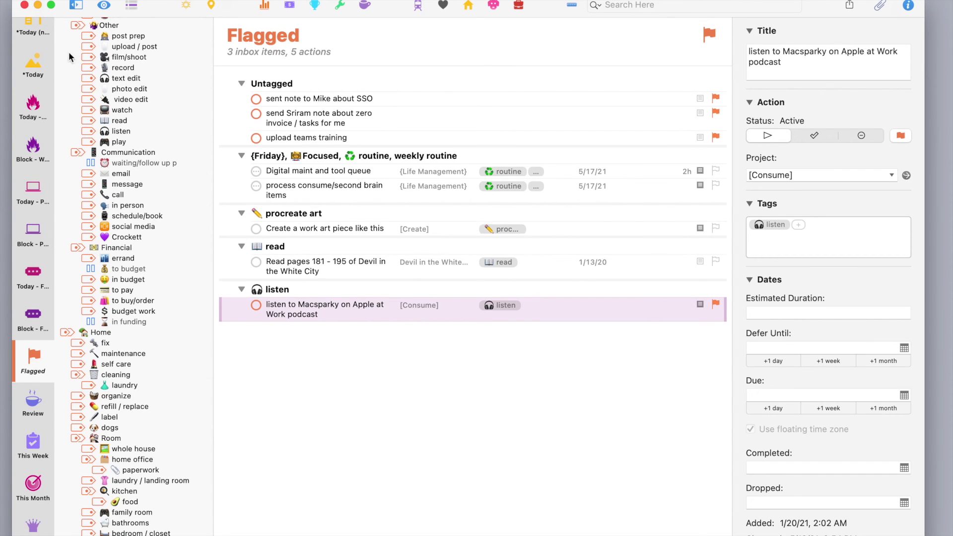
pyautogui.click(39, 69)
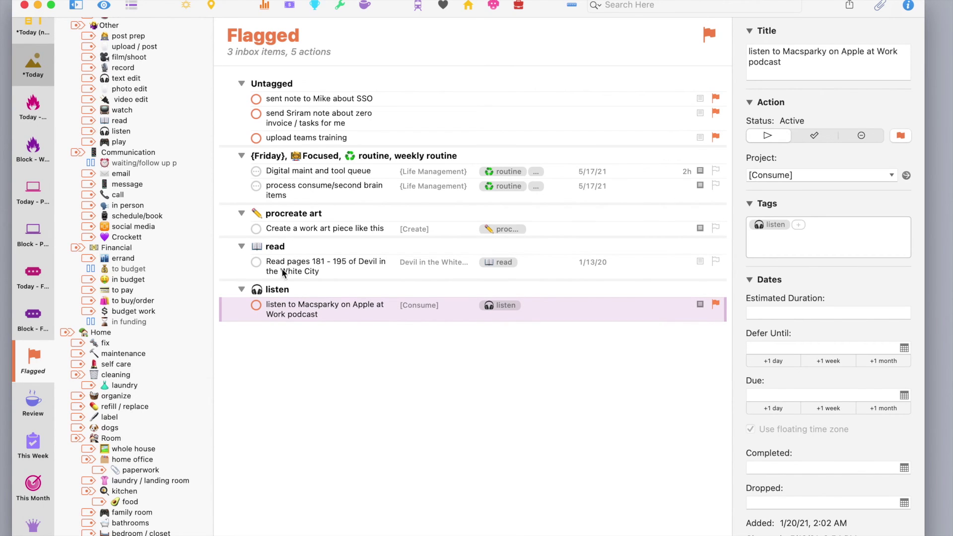
pyautogui.scroll(-2, 393, 392)
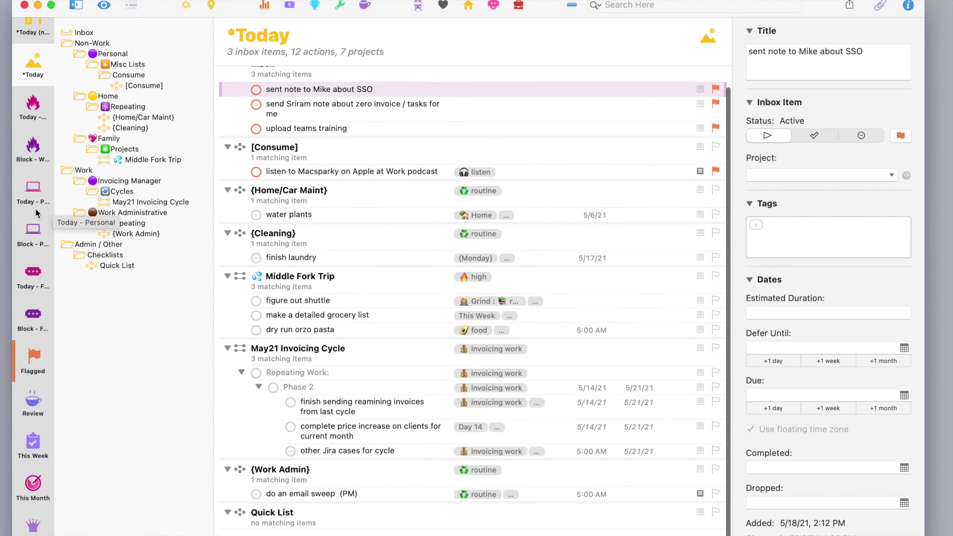
# In the Block by Tag perspective, unflag the action "listen to Macsparky on Apple at Work podcast".
pyautogui.scroll(5, 34, 204)
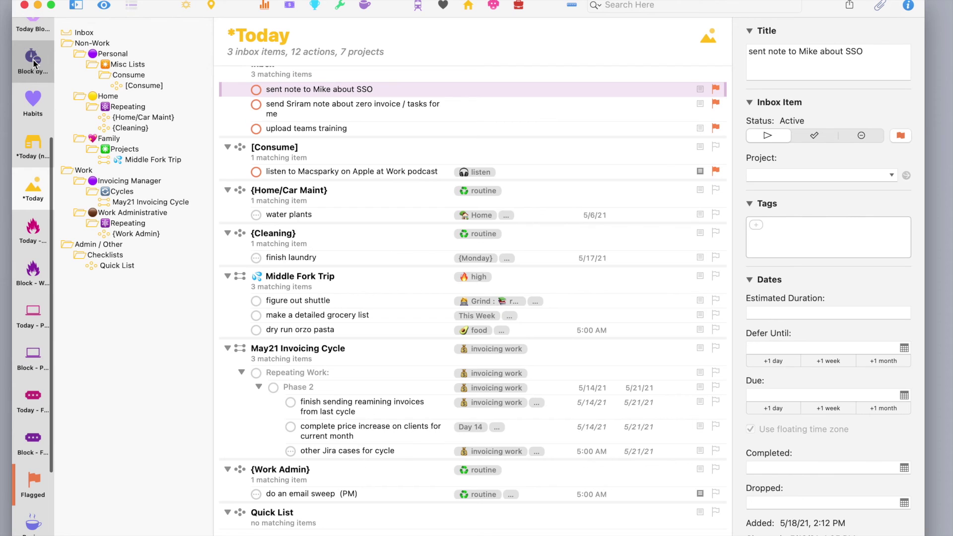
pyautogui.click(34, 59)
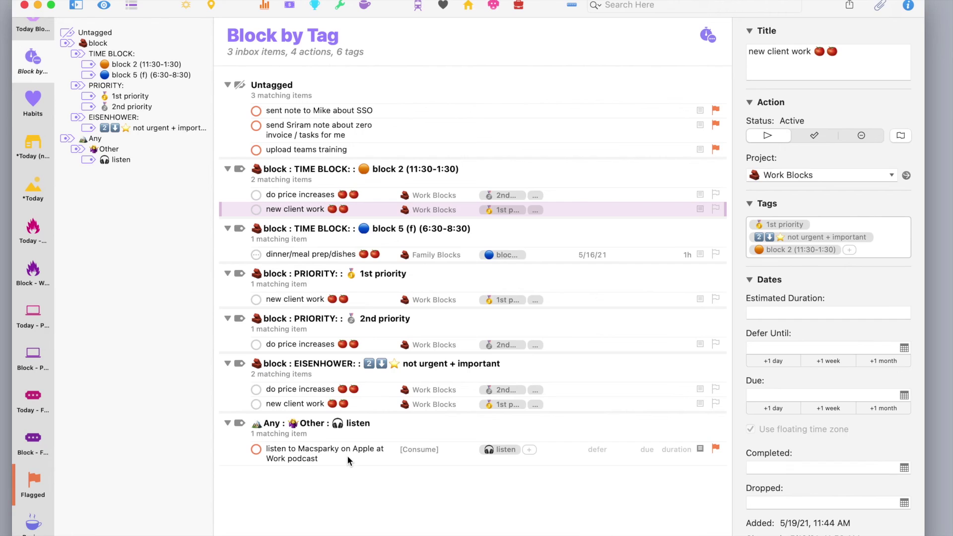
pyautogui.click(715, 448)
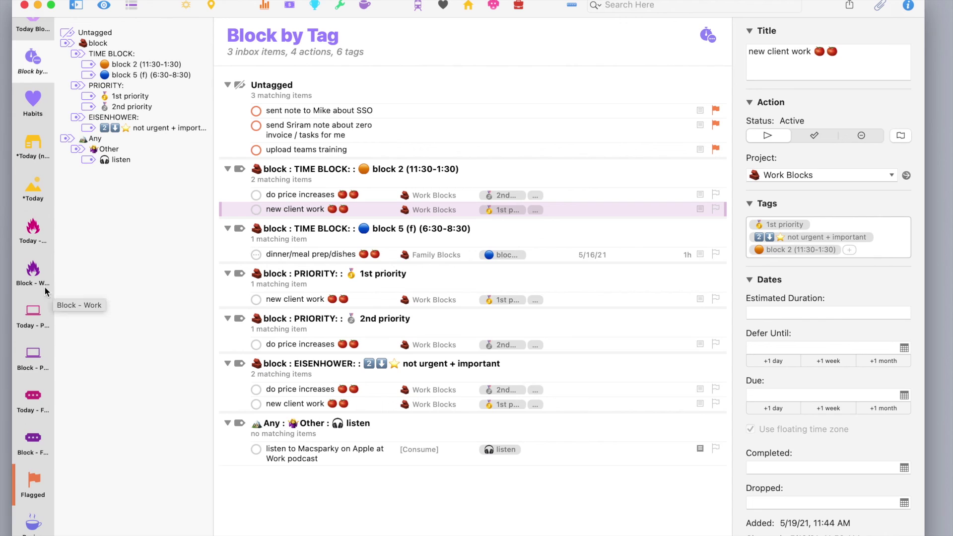
# View the Forecast perspective and return to the Flagged perspective to review the items still flagged.
pyautogui.scroll(5, 34, 288)
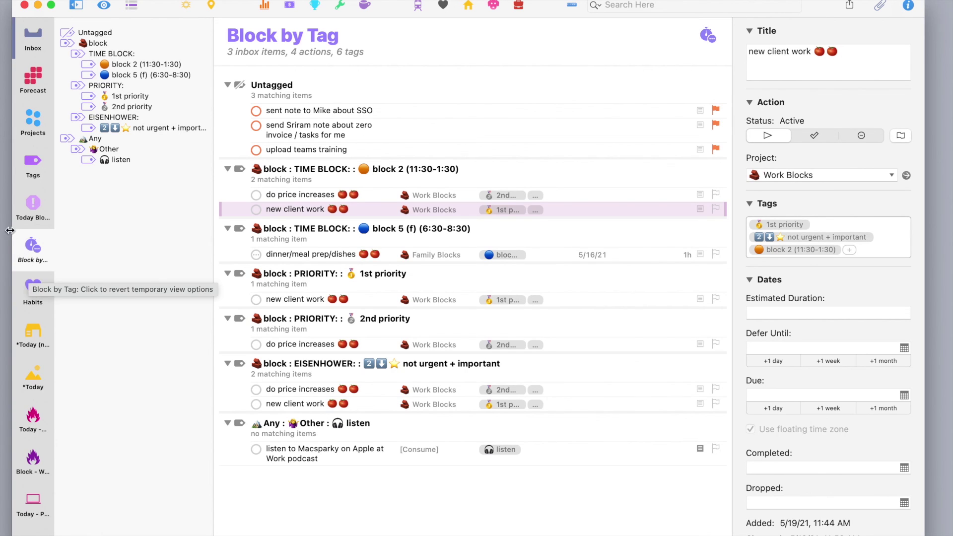
pyautogui.click(29, 92)
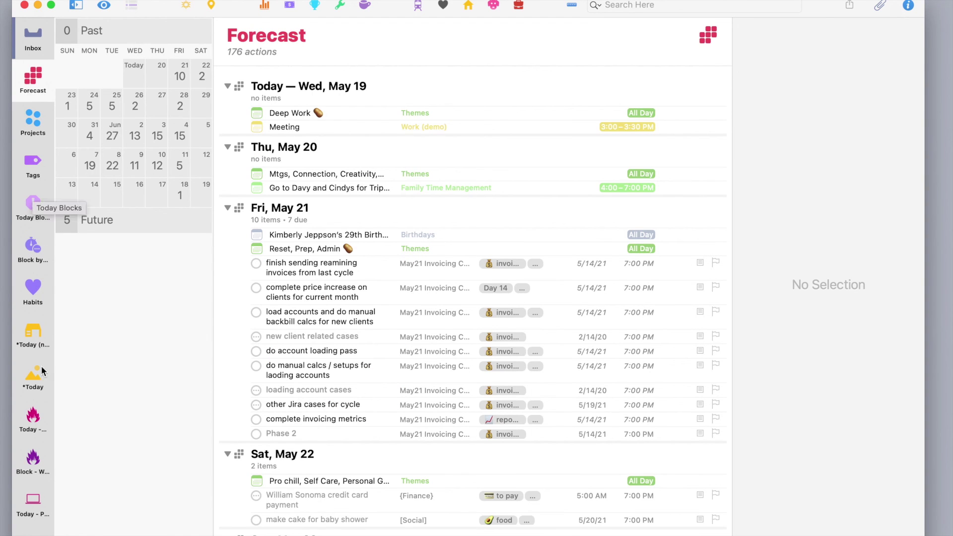
pyautogui.scroll(-5, 39, 397)
pyautogui.click(27, 509)
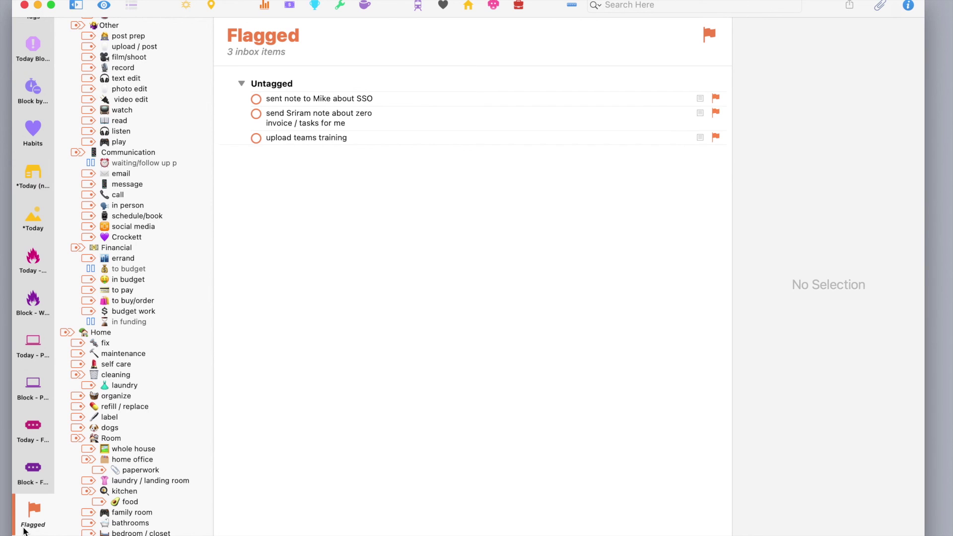
pyautogui.scroll(5, 32, 273)
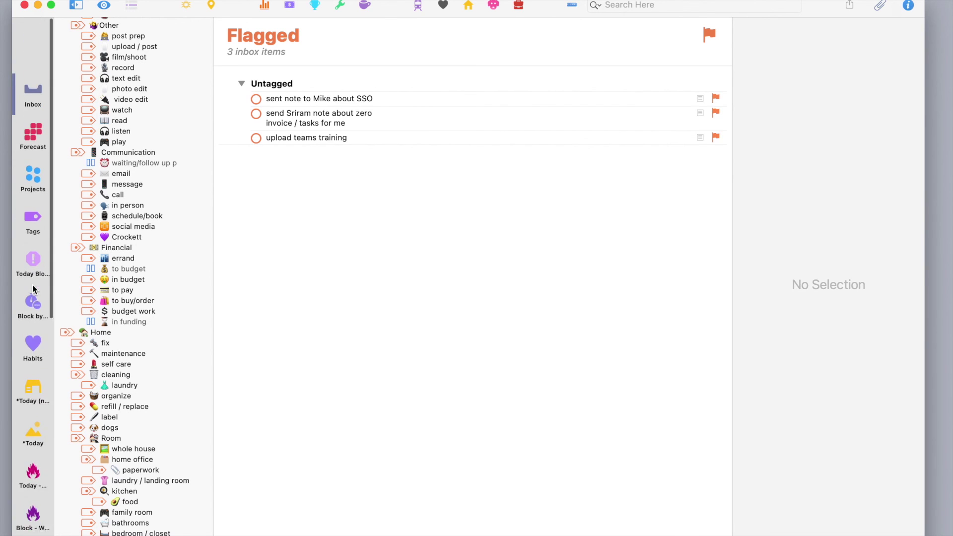